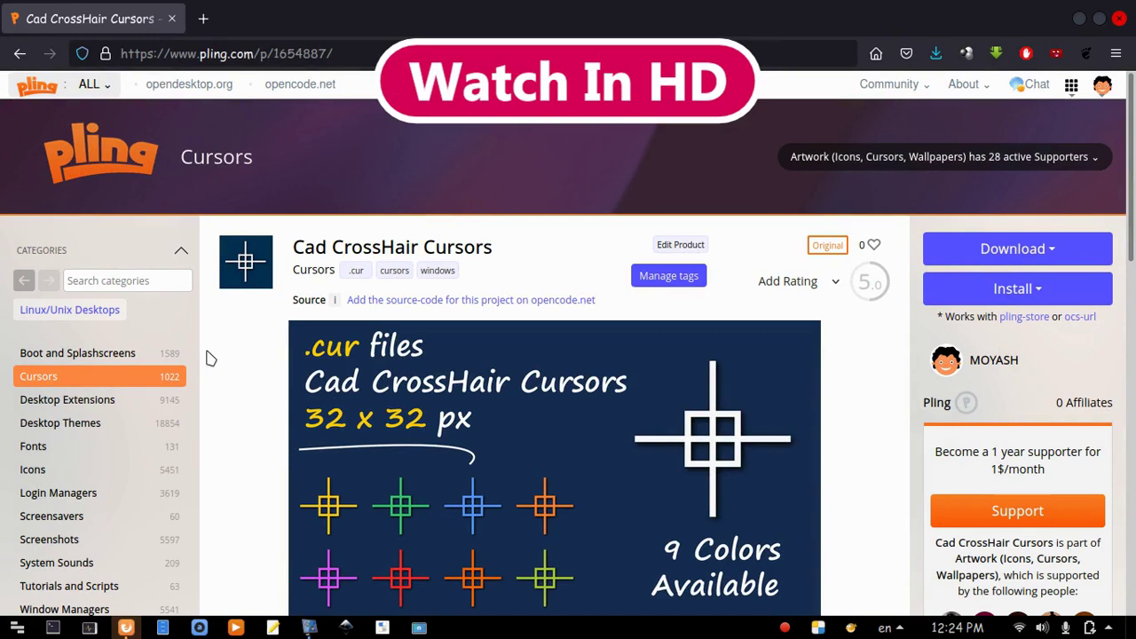
Step: Download Cad CrossHair Cursors.zip (0.01 MB) from the product's Files tab and save it to disk
scroll(210, 358, down, 2)
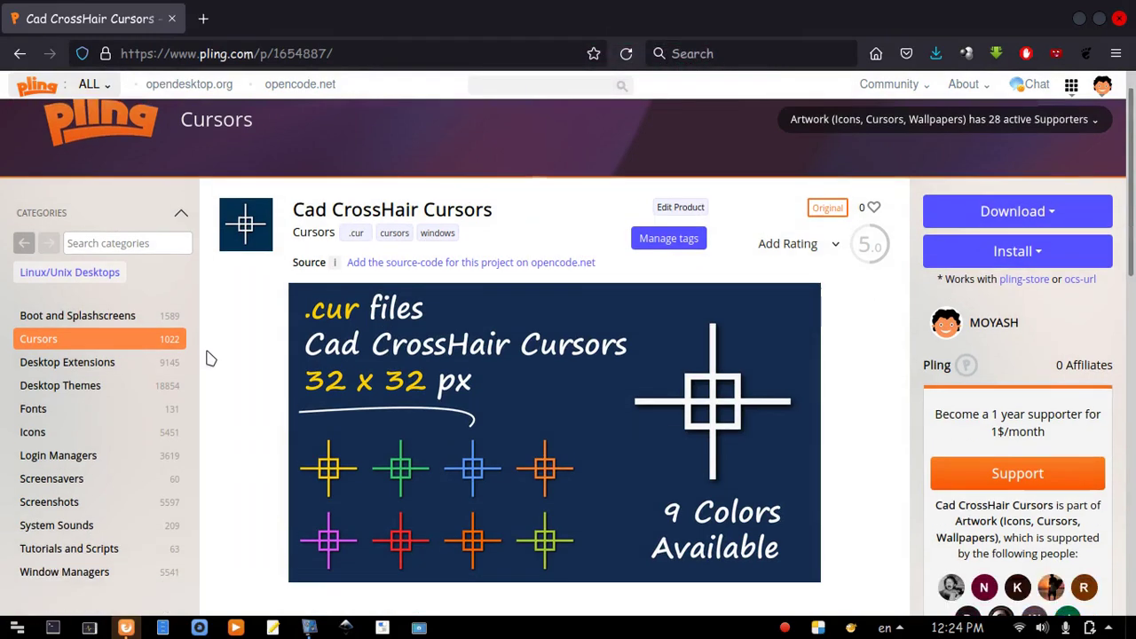
scroll(211, 357, down, 4)
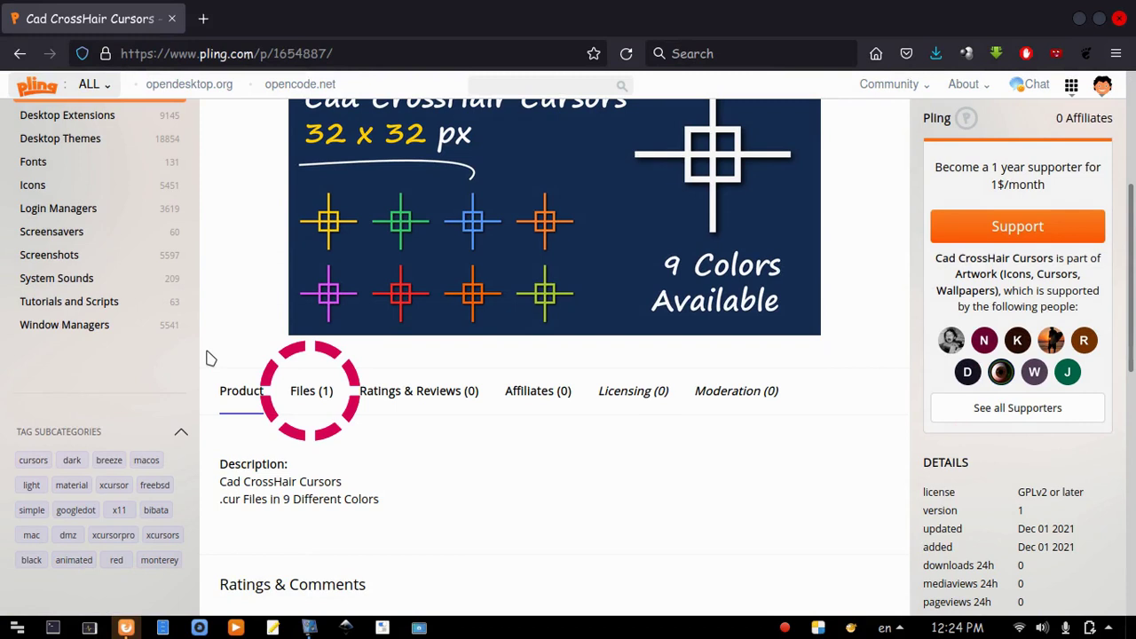
click(310, 390)
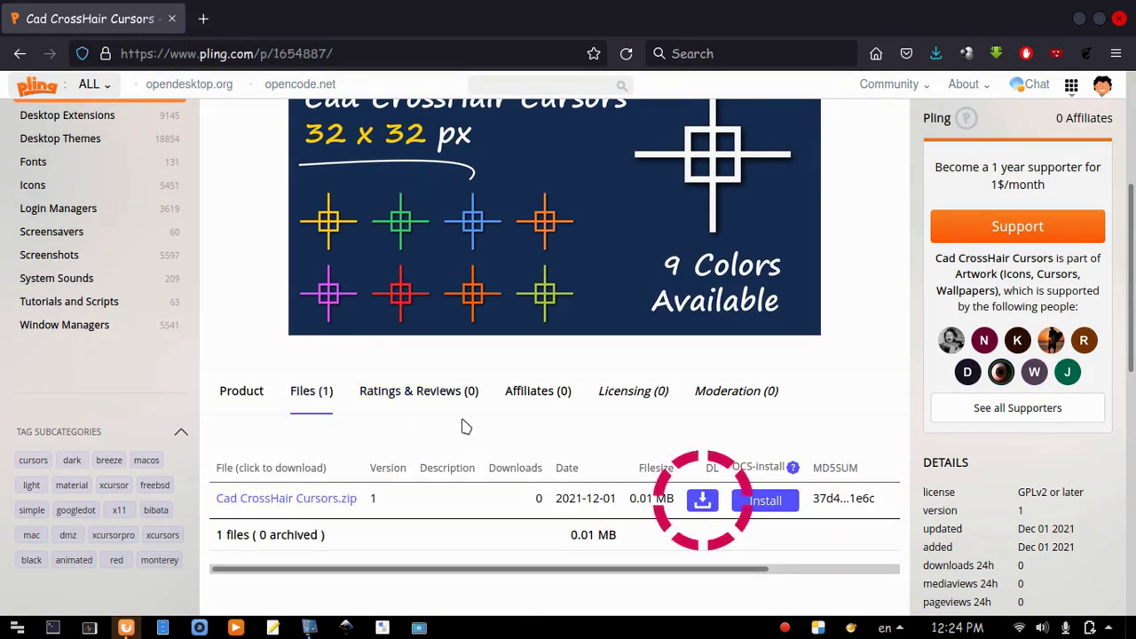
click(702, 503)
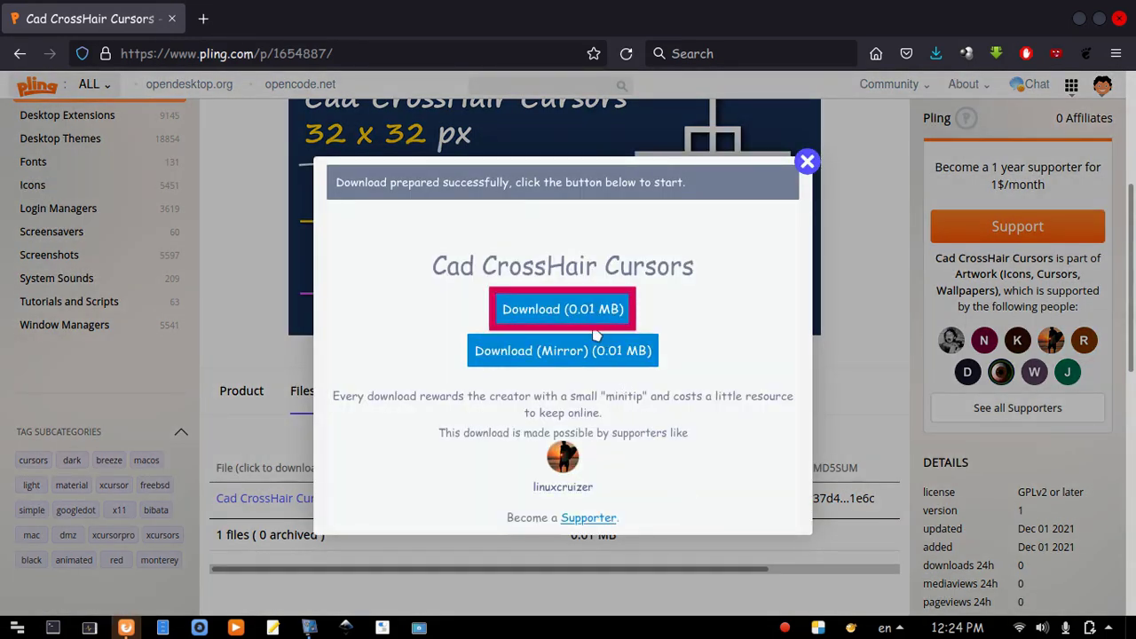
click(588, 311)
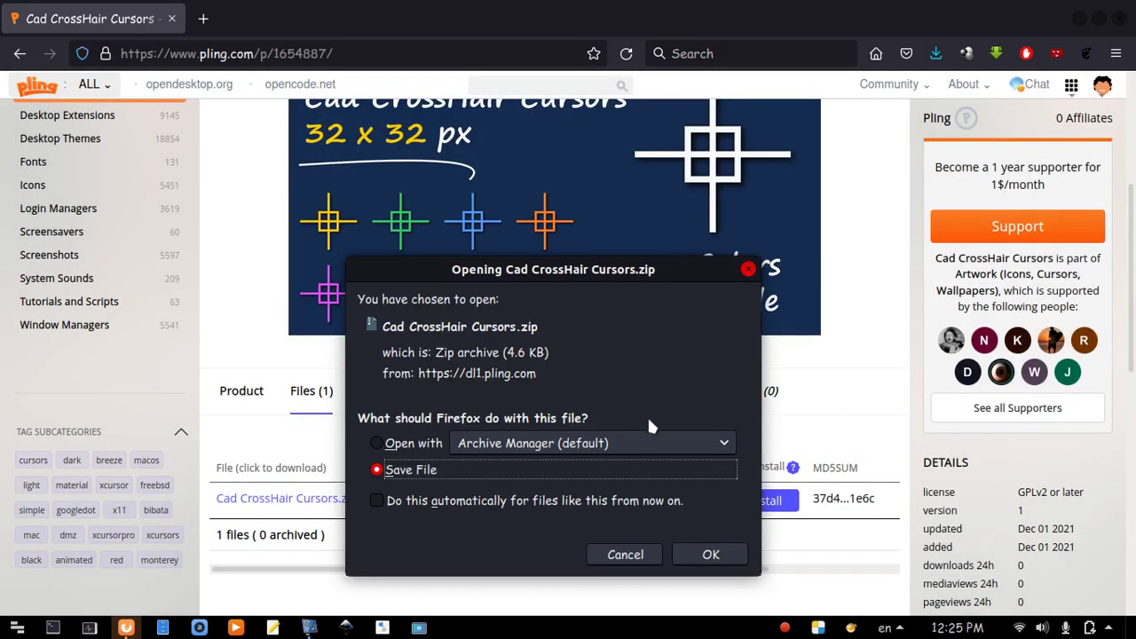
click(711, 555)
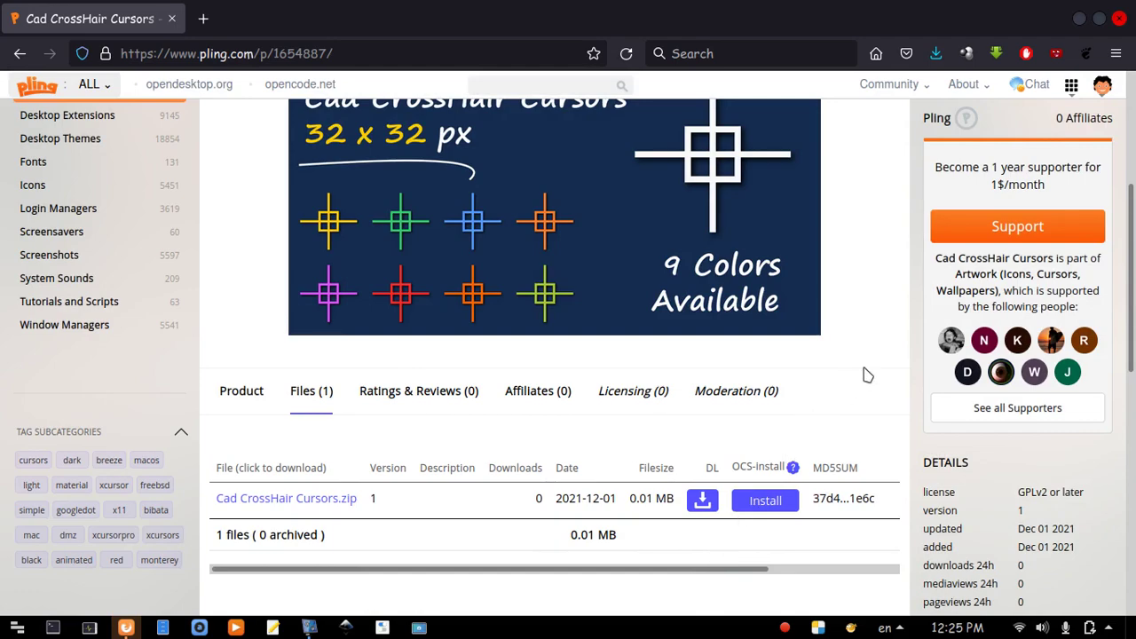
scroll(867, 375, up, 5)
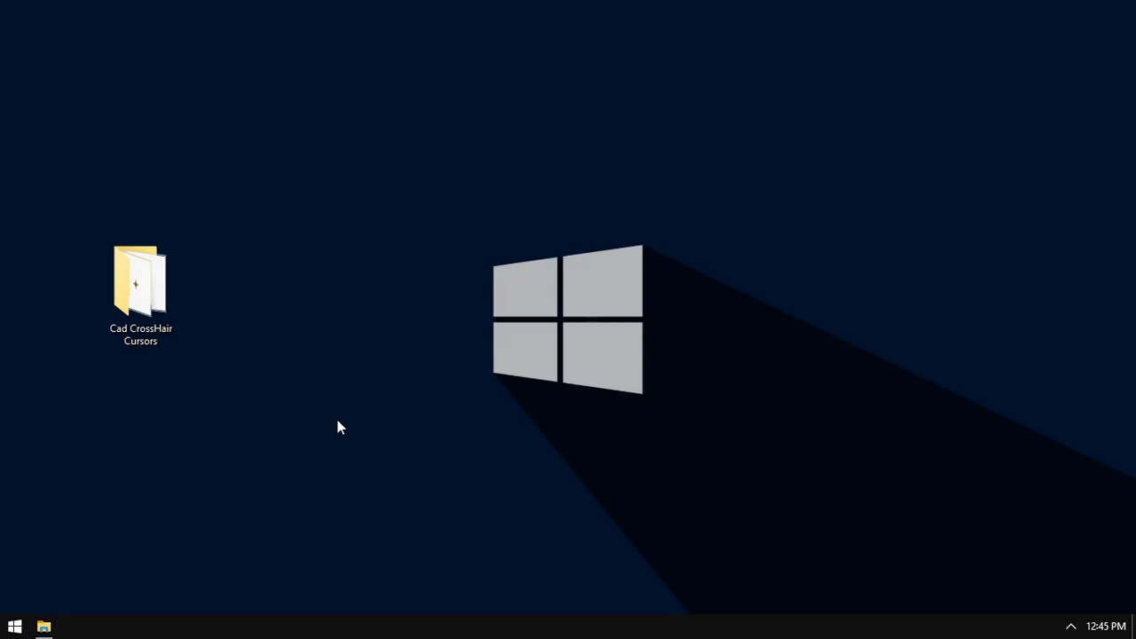
double_click(149, 301)
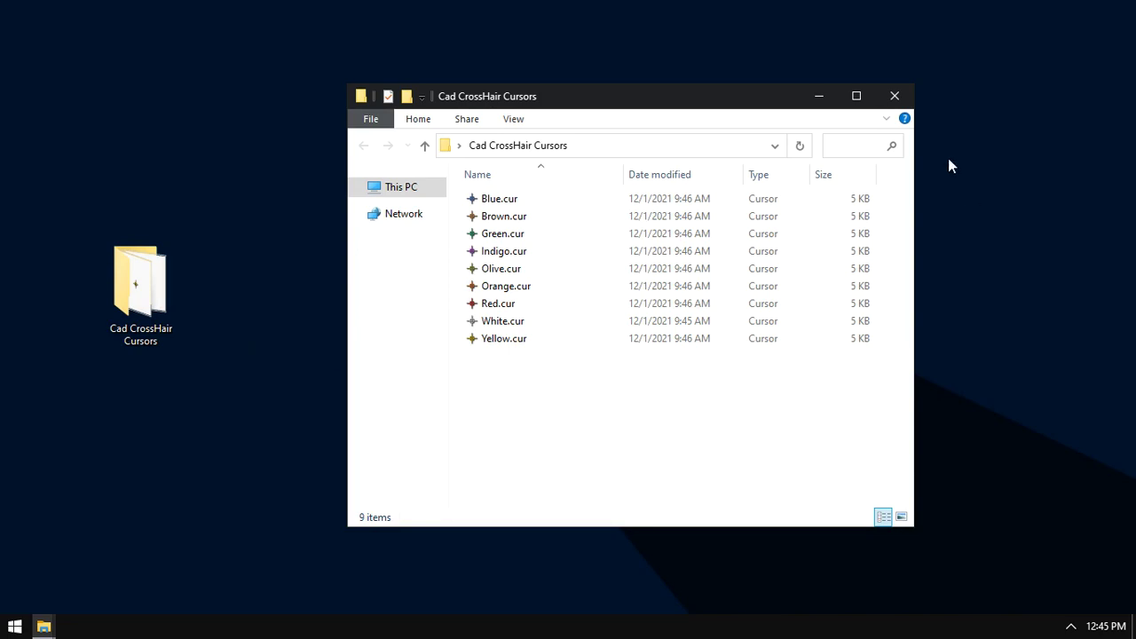
click(894, 96)
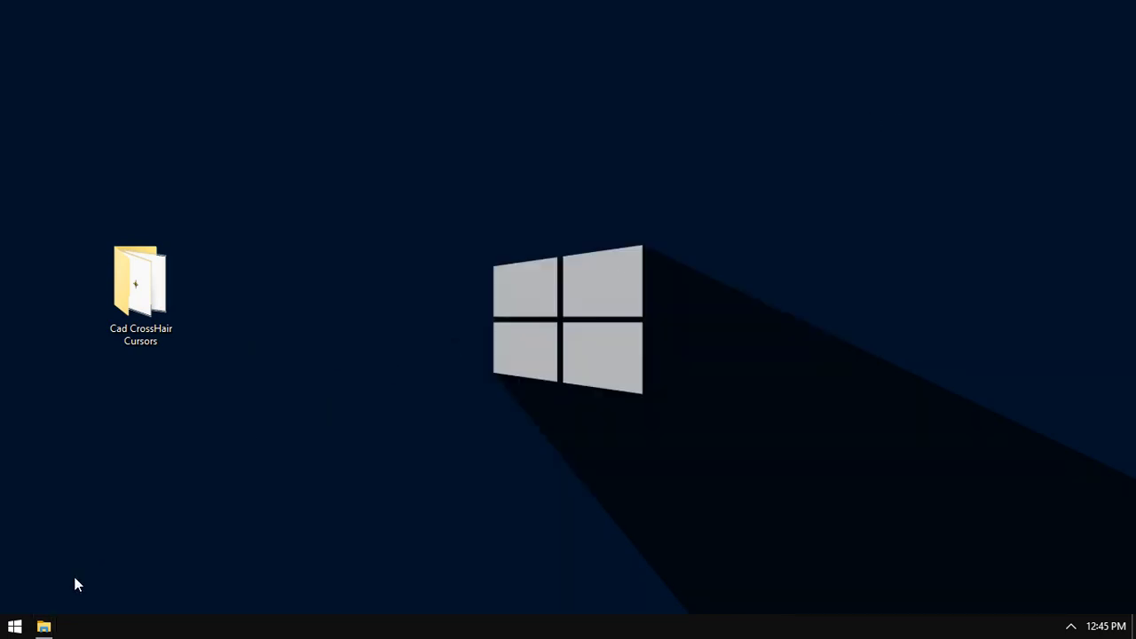
Step: Move the desktop Cad CrossHair Cursors folder into C:\Windows\Cursors, then close File Explorer
click(44, 626)
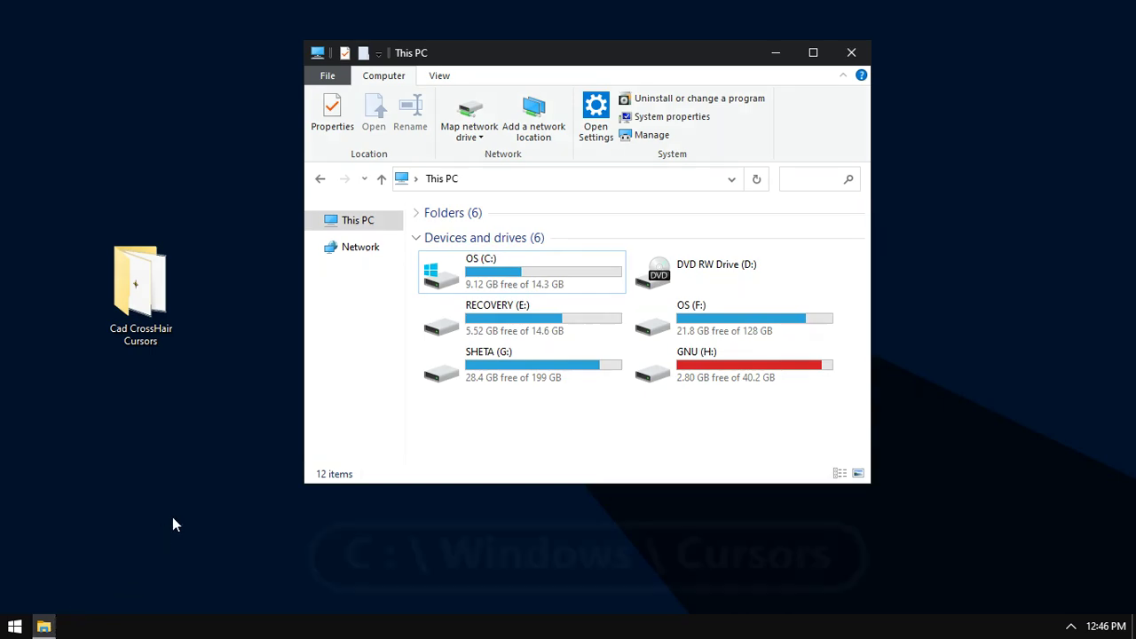
double_click(433, 277)
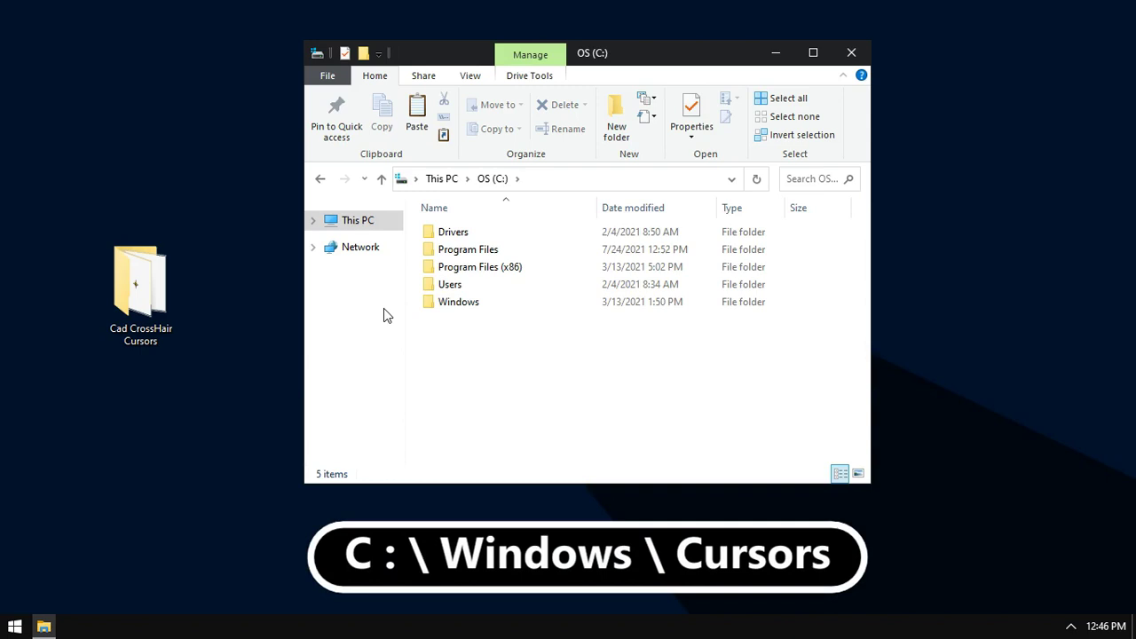
double_click(431, 306)
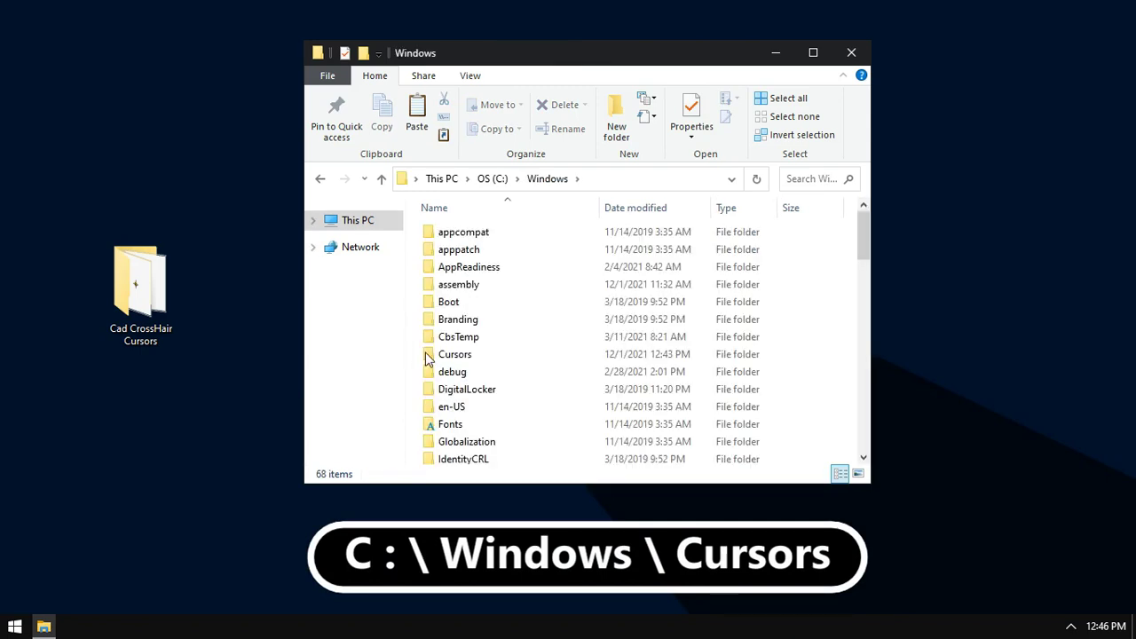
double_click(429, 355)
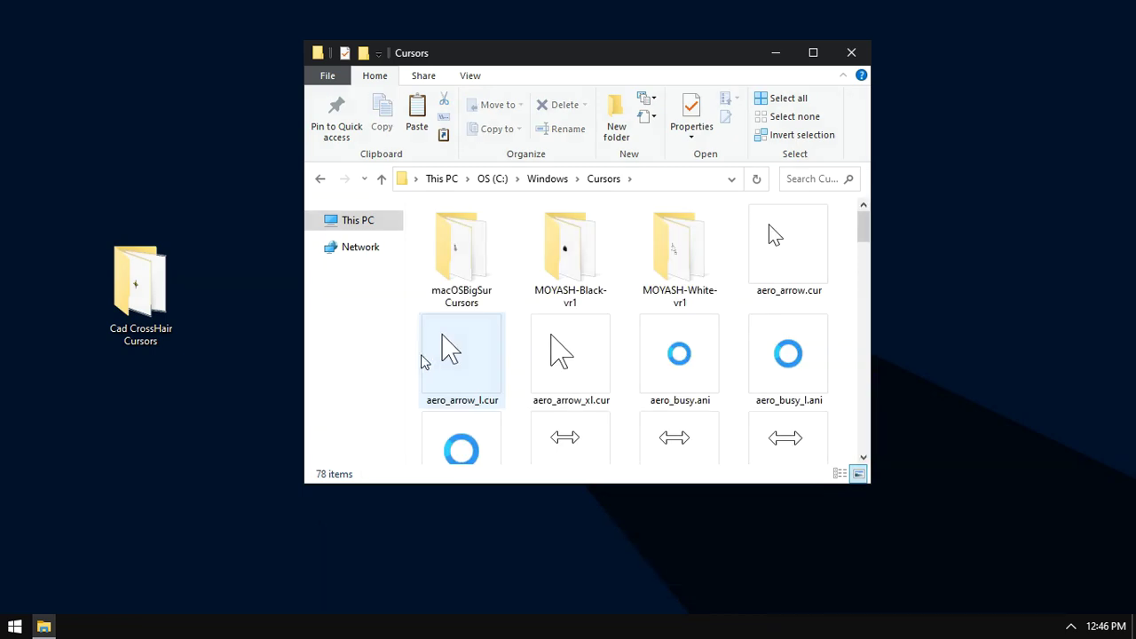
drag(173, 301, 514, 304)
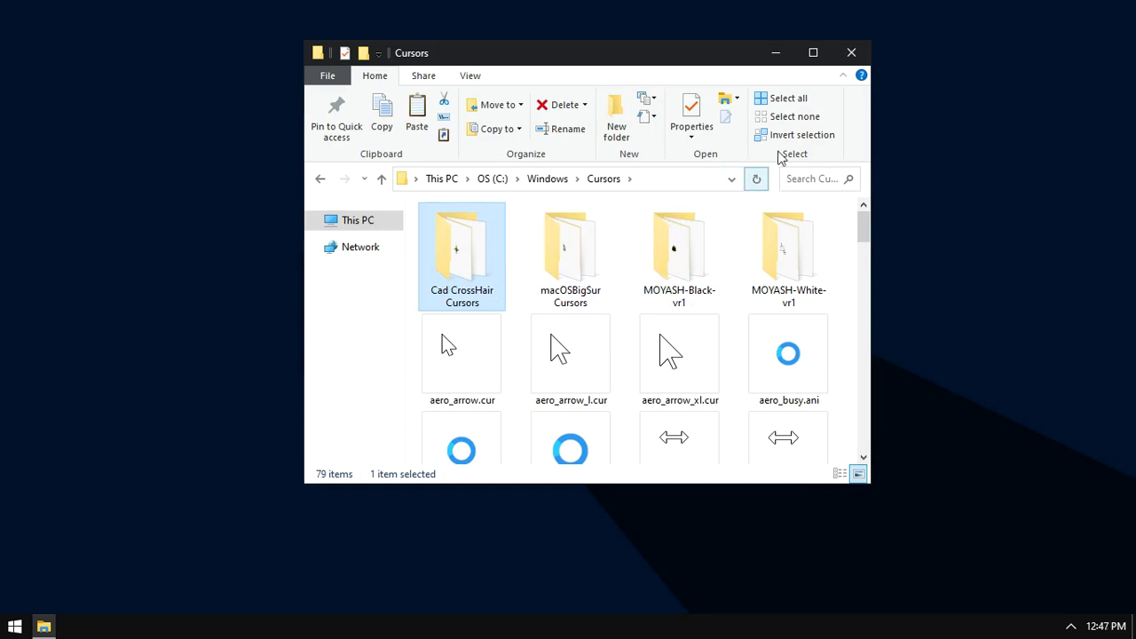
click(851, 54)
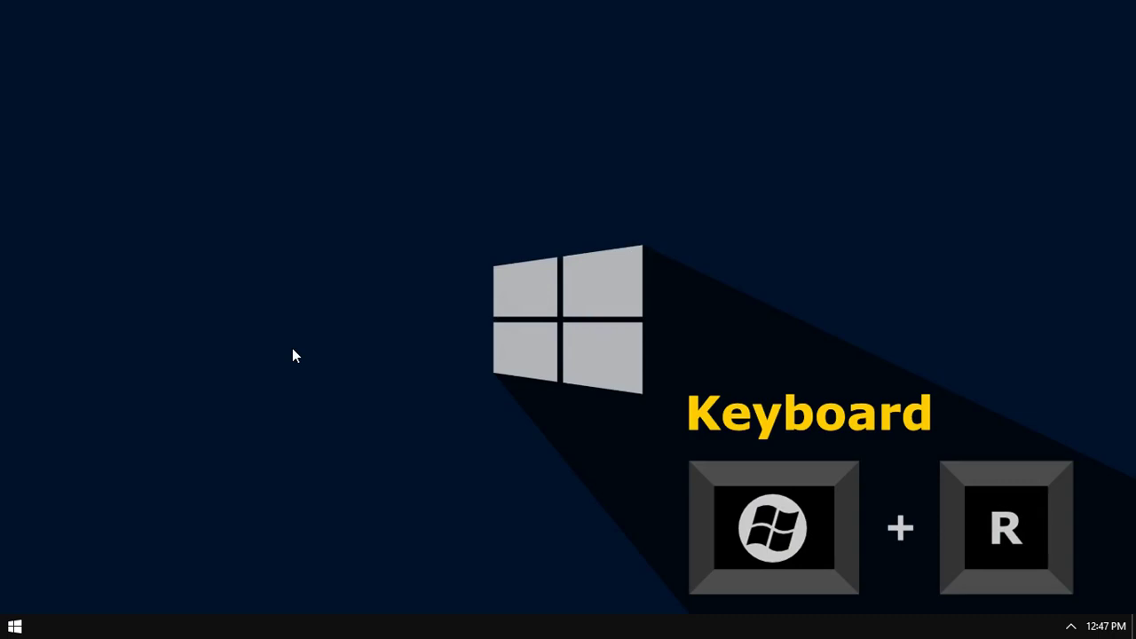
Step: Open Mouse Properties by running main.cpl and centre its window on screen
key(super+r)
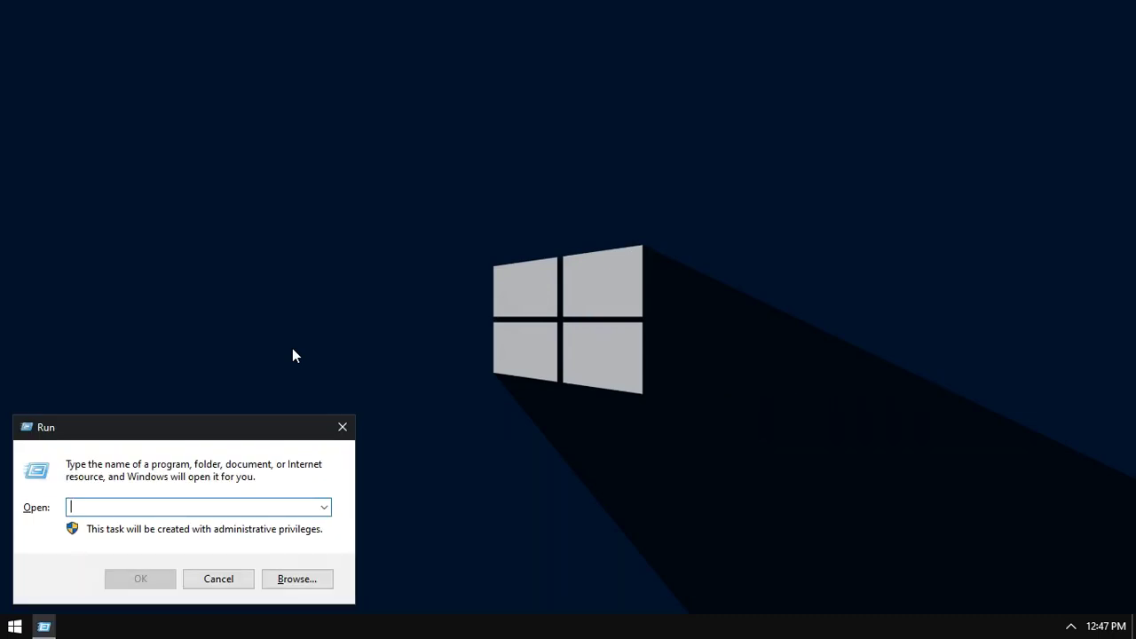
text(main)
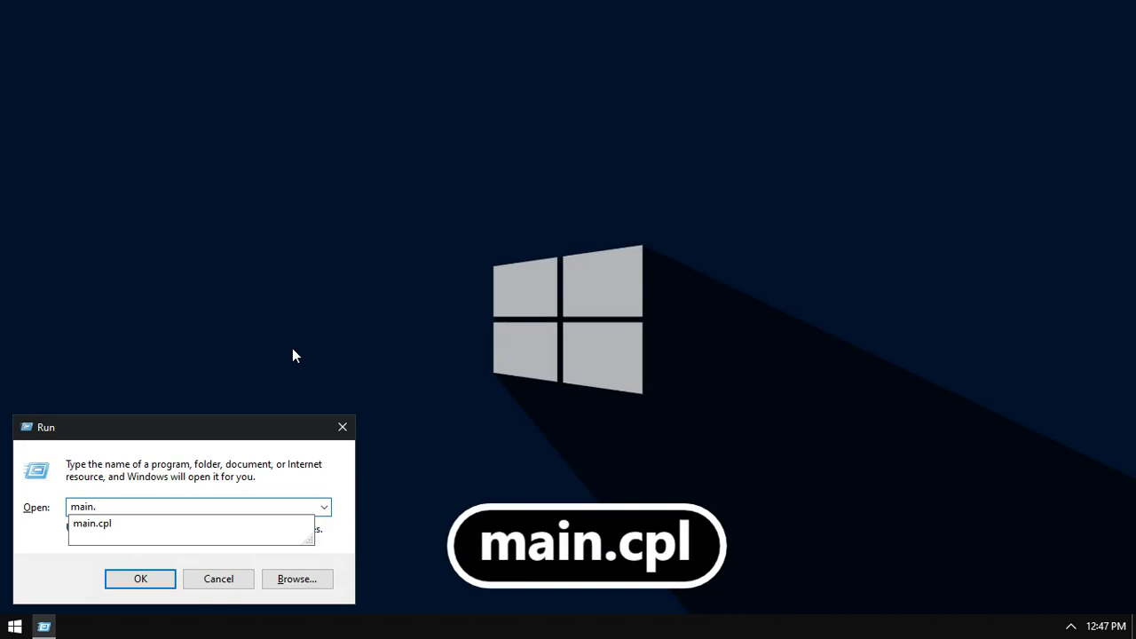
text(.cpl)
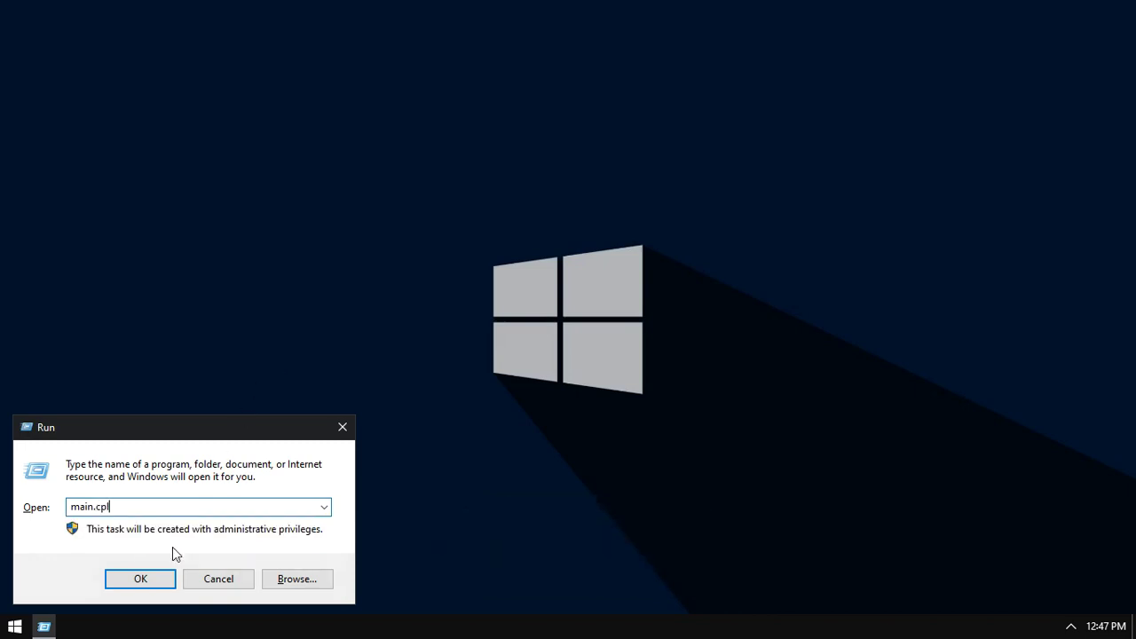
click(161, 577)
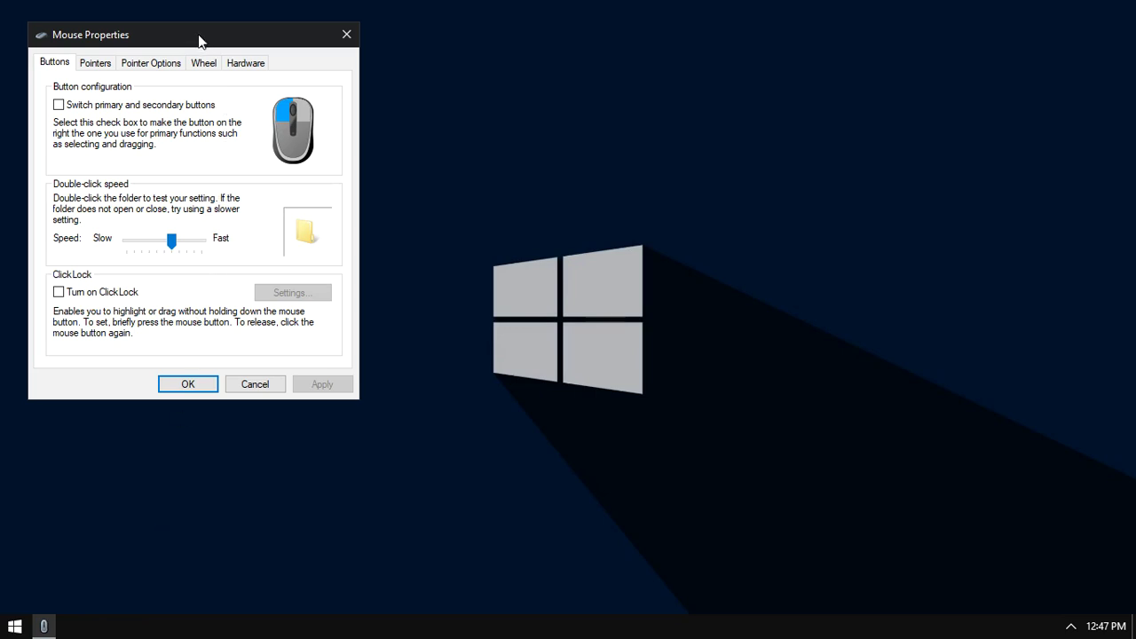
drag(198, 40, 574, 60)
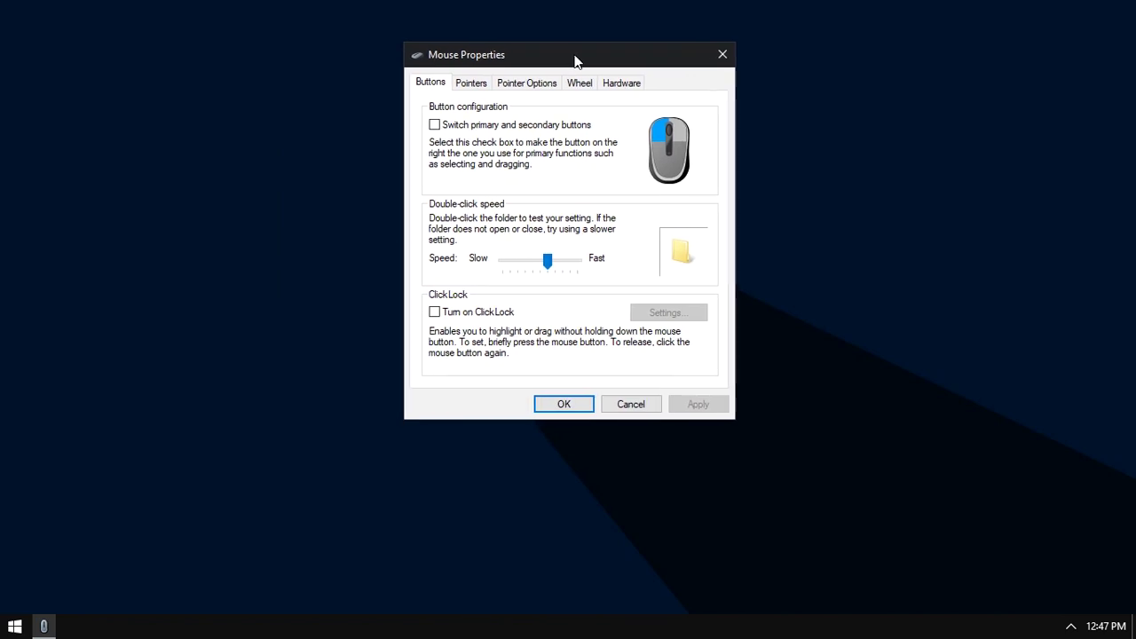
Step: Set the Normal Select pointer to Yellow.cur from the Cad CrossHair Cursors folder
click(472, 86)
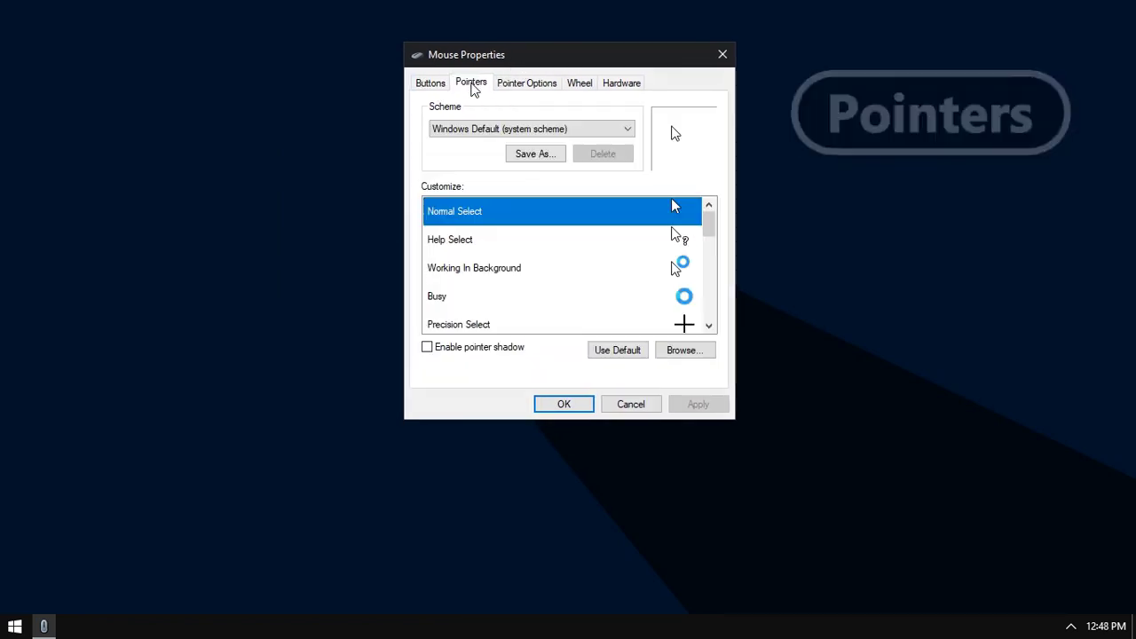
double_click(549, 219)
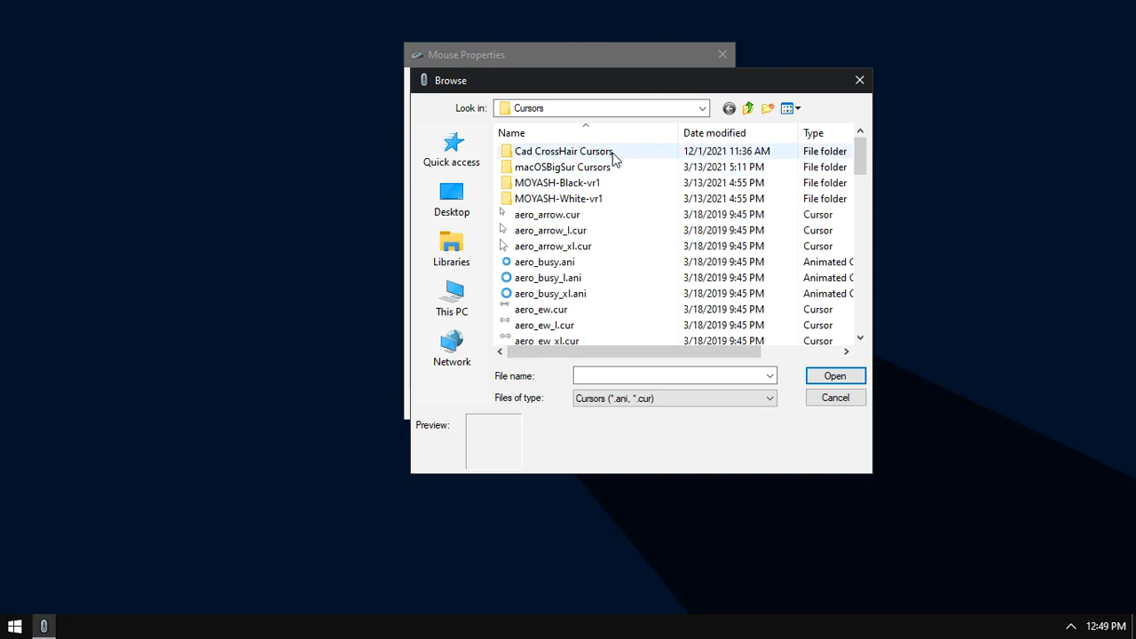
double_click(612, 154)
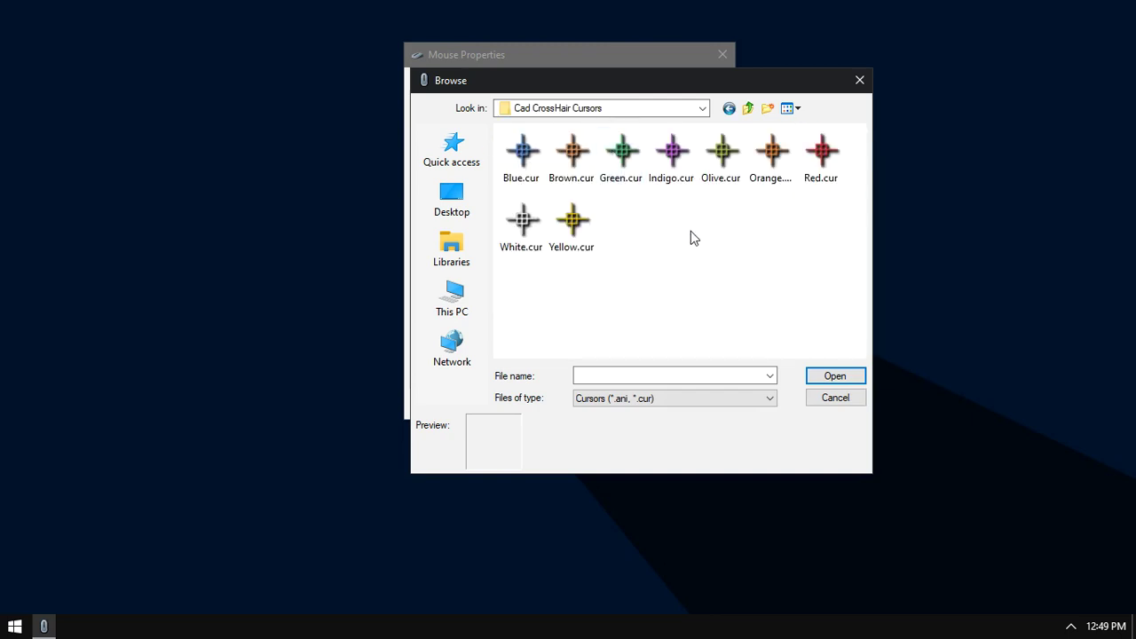
click(579, 222)
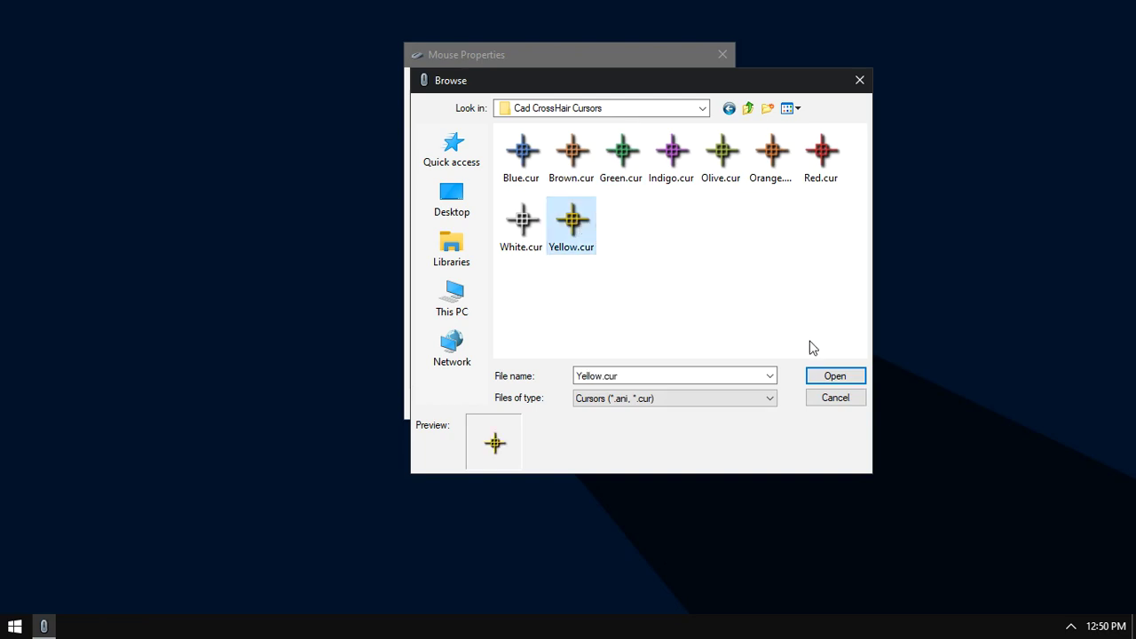
click(835, 378)
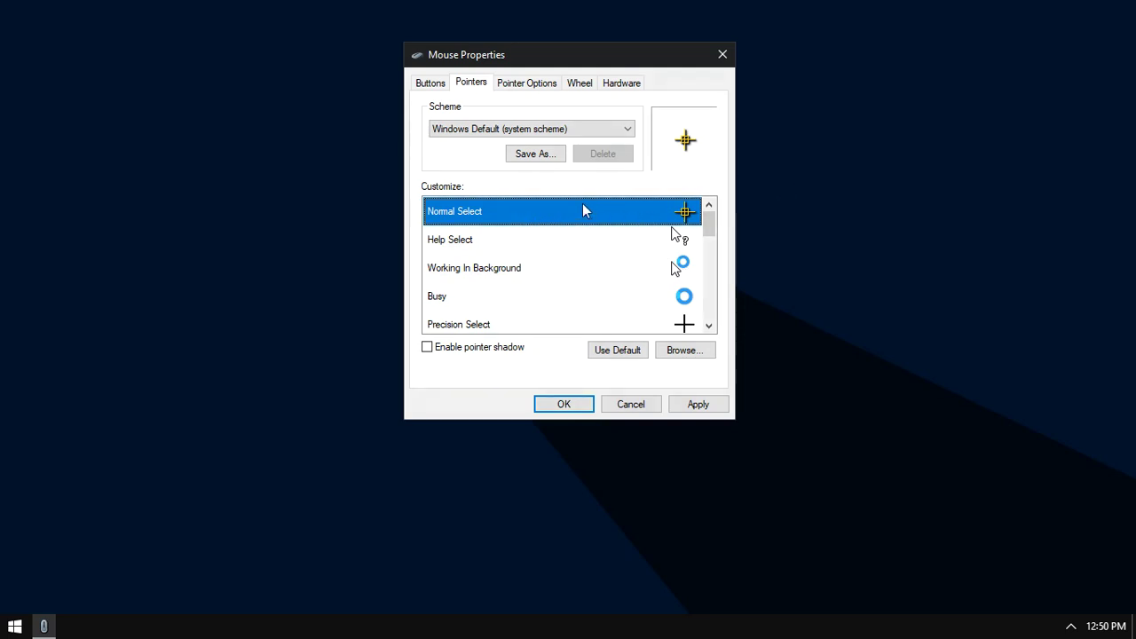
Step: Save the pointers as scheme 'Cad CrossHair', apply it and close Mouse Properties
click(535, 154)
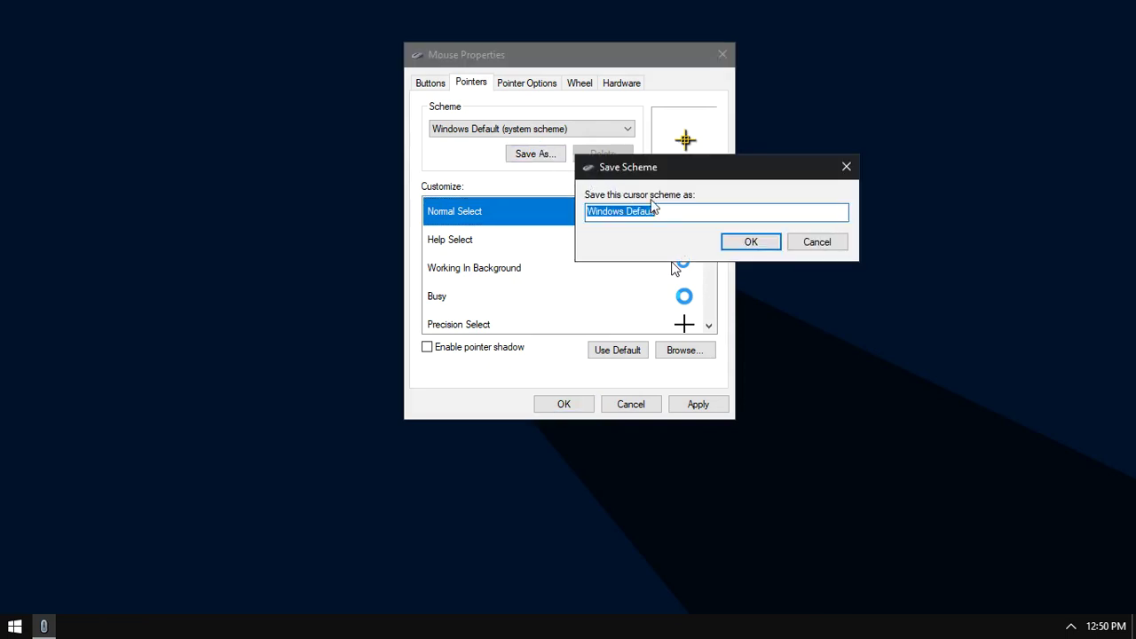
text(C)
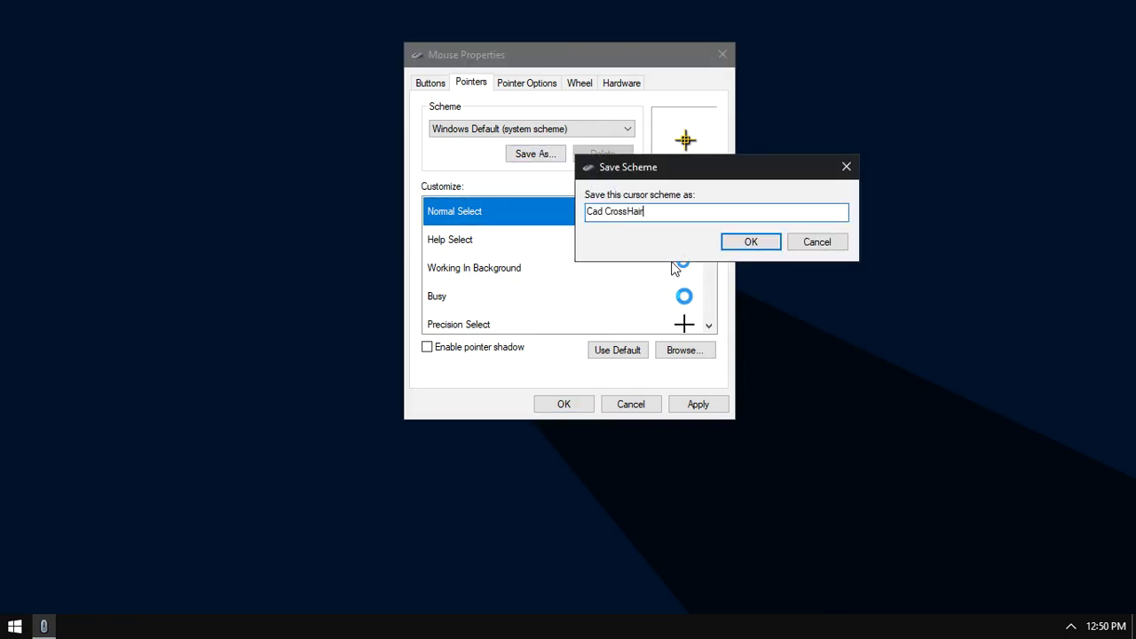
text(ad CrossHair)
click(748, 242)
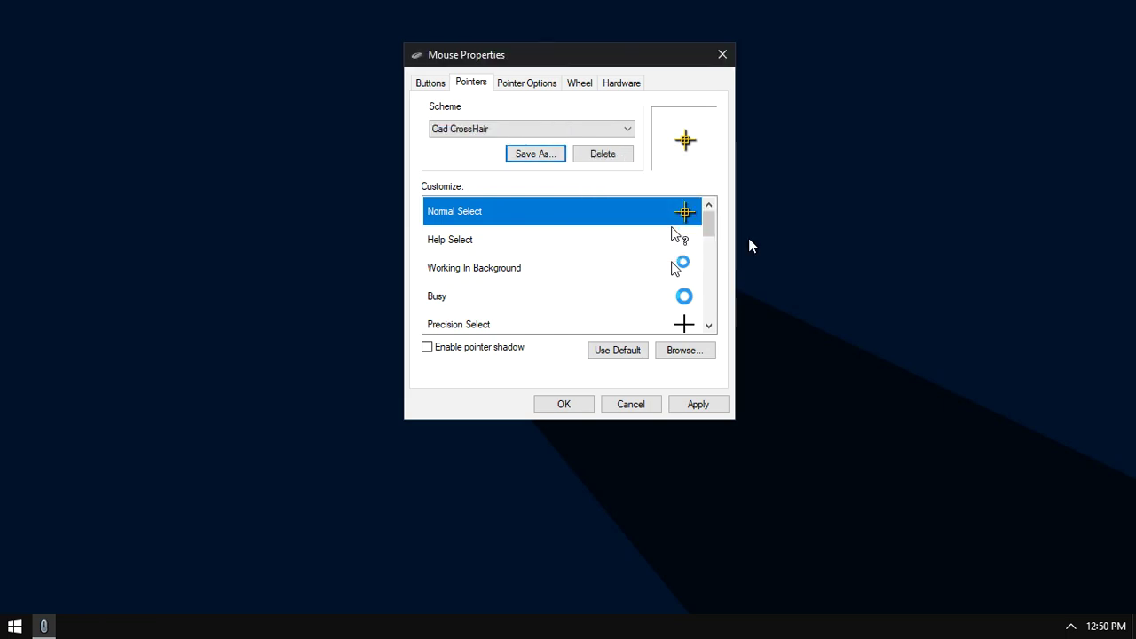
click(712, 408)
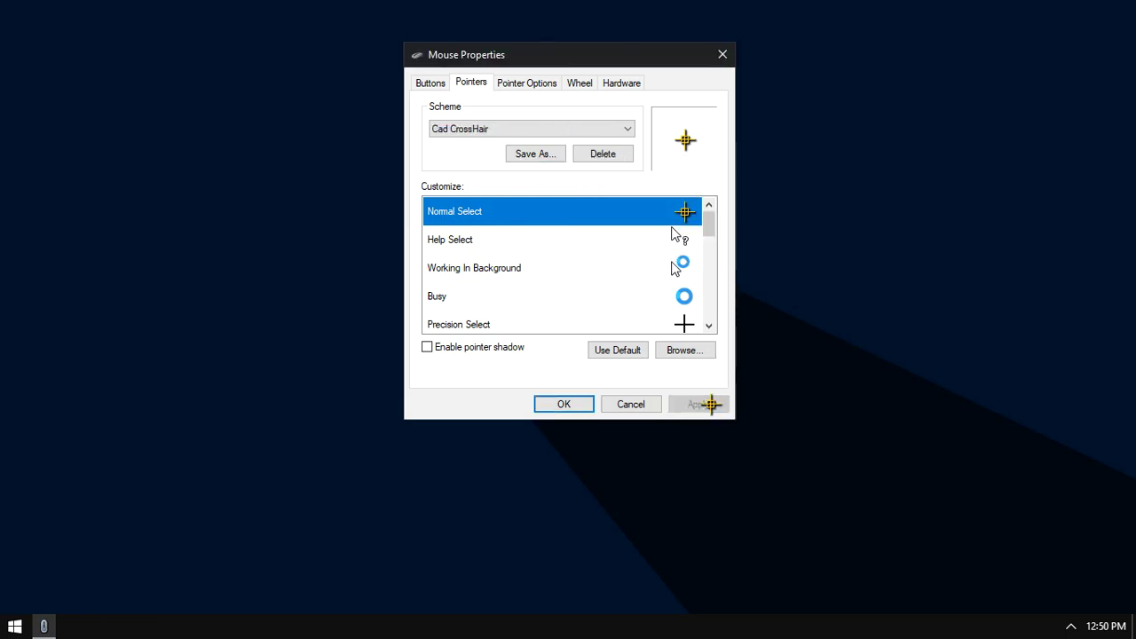
click(576, 405)
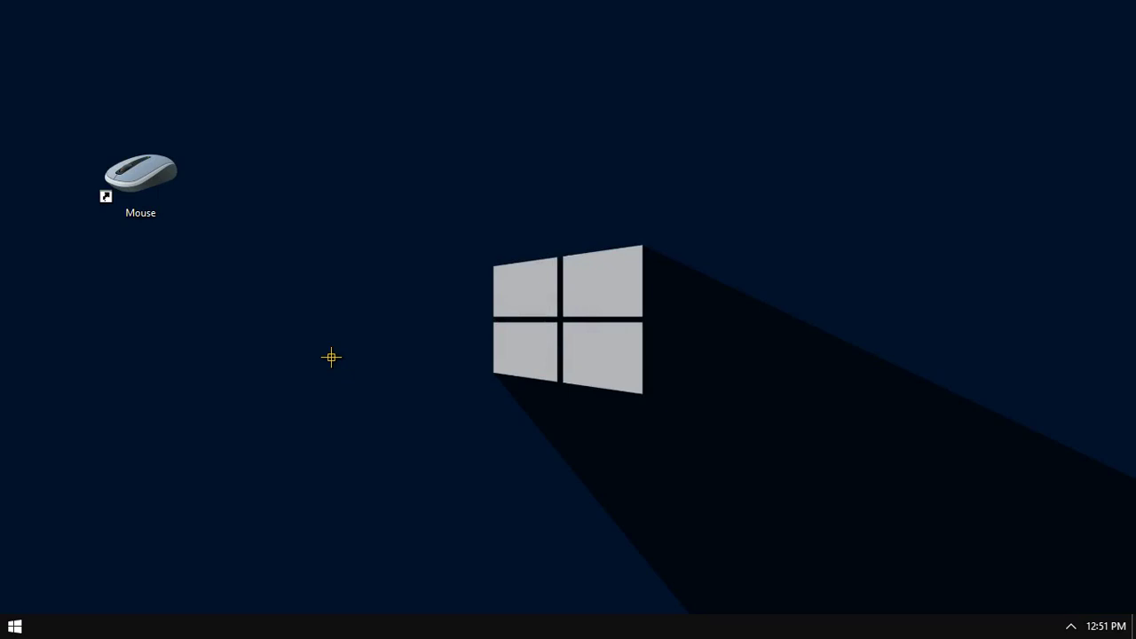
Step: Reopen Mouse Properties from the desktop Mouse shortcut, centre it, and check the Cad CrossHair scheme on Pointers
double_click(159, 171)
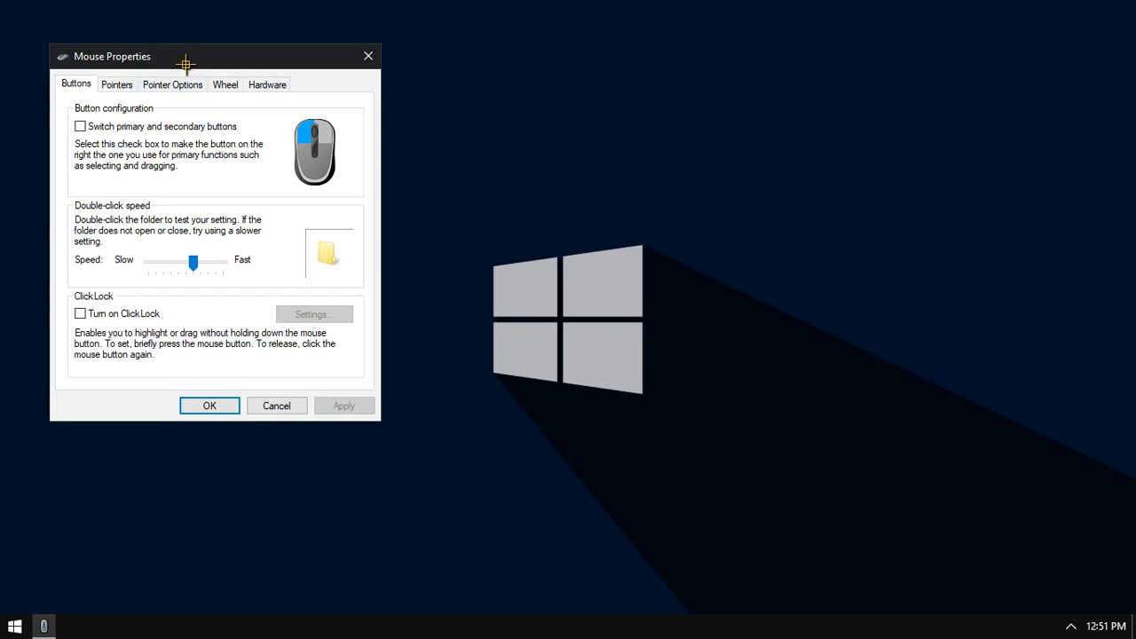
drag(208, 56, 561, 62)
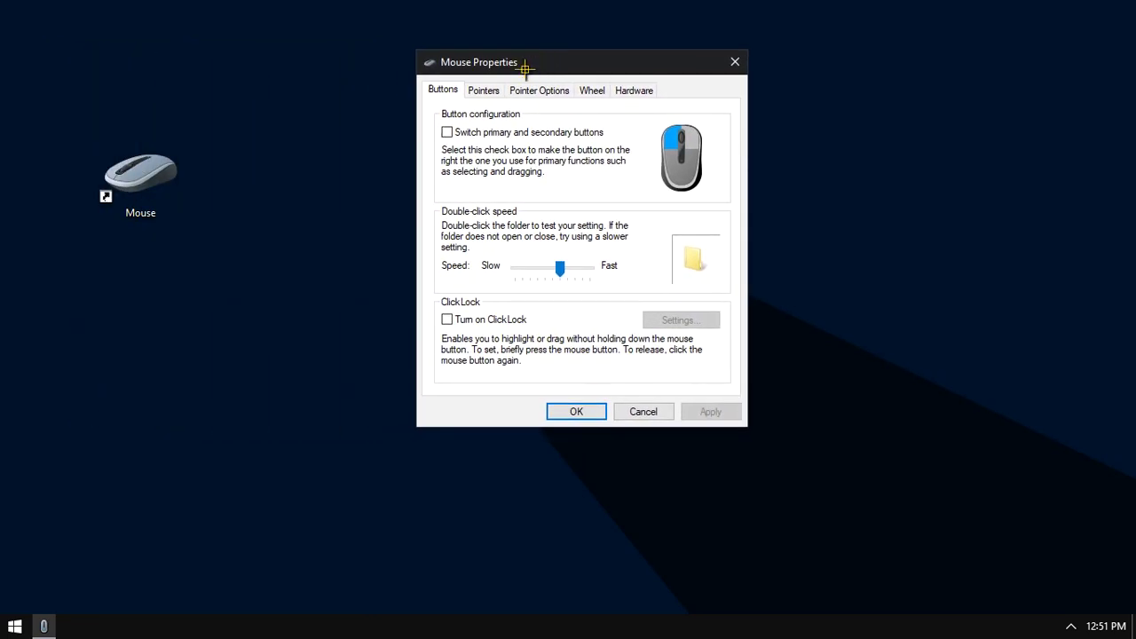
click(488, 86)
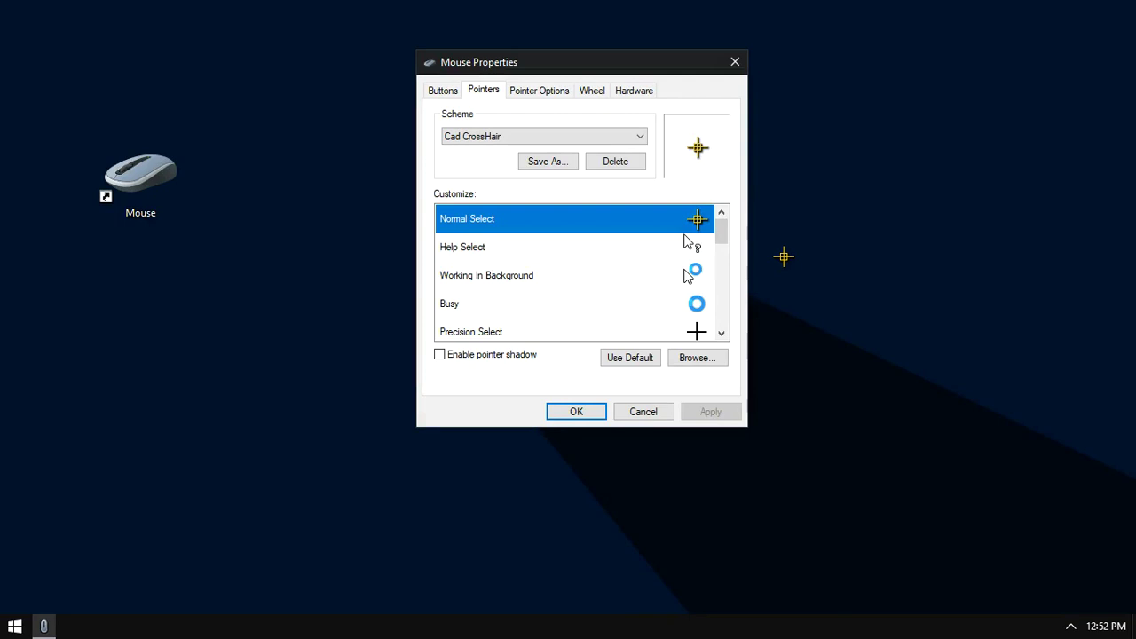
Step: Choose Windows Default (system scheme) from the Scheme dropdown
click(639, 138)
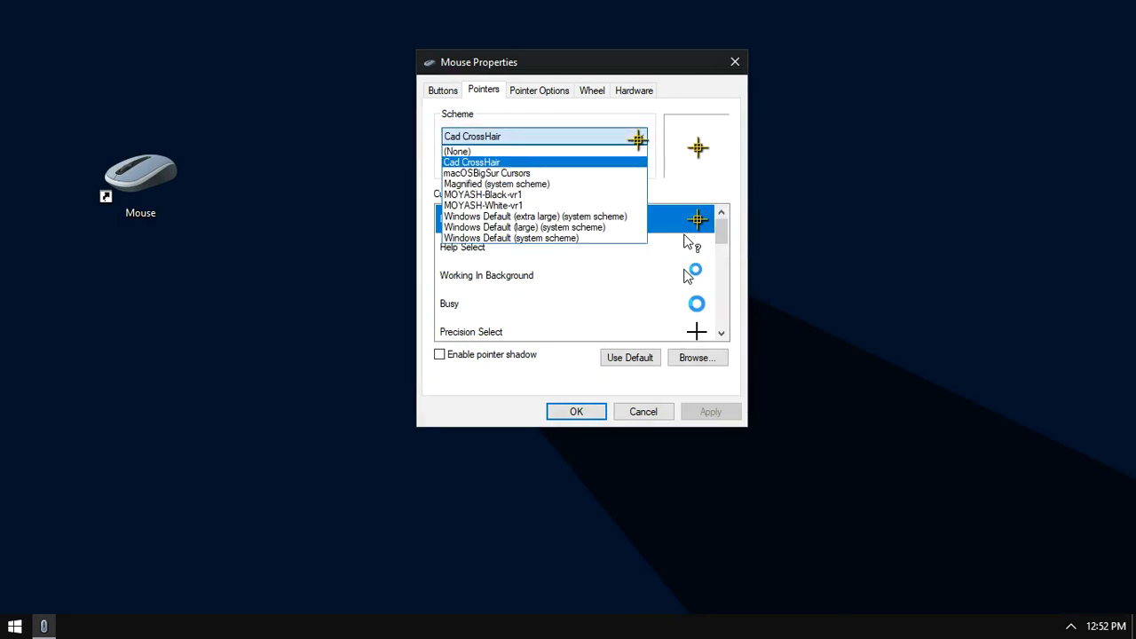
click(626, 237)
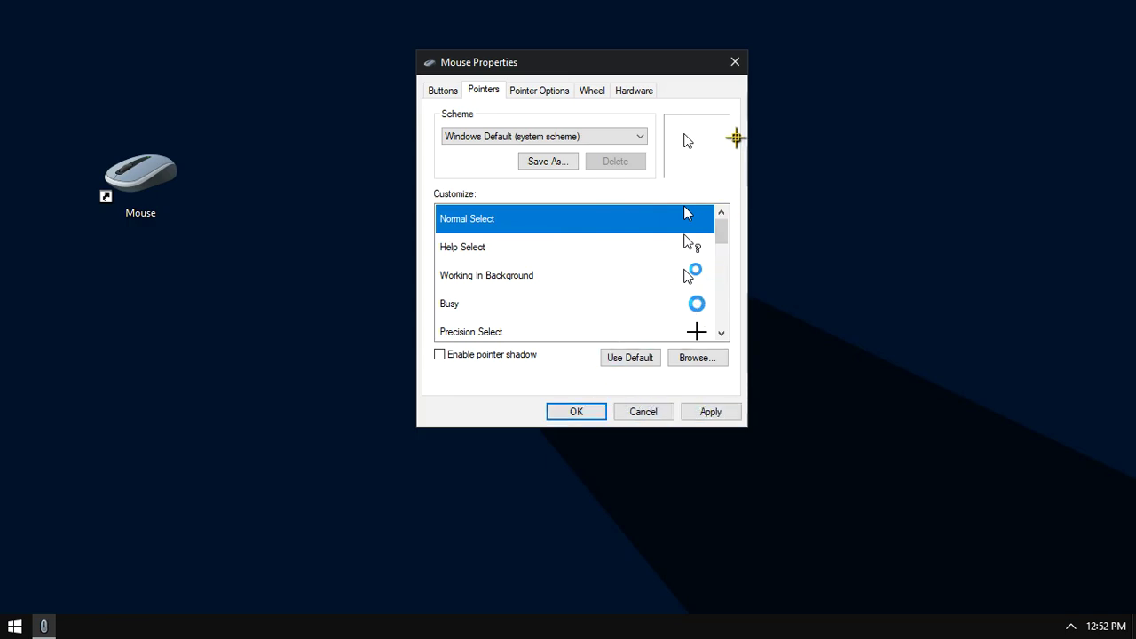
Step: Close Mouse Properties with the X button, discarding the scheme change
click(732, 64)
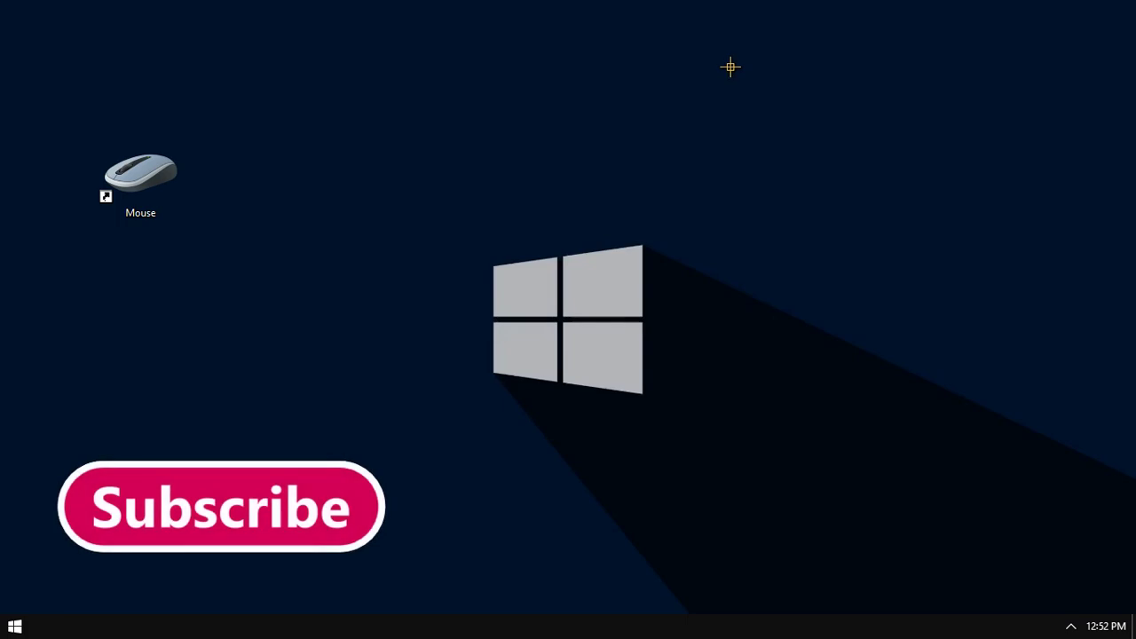